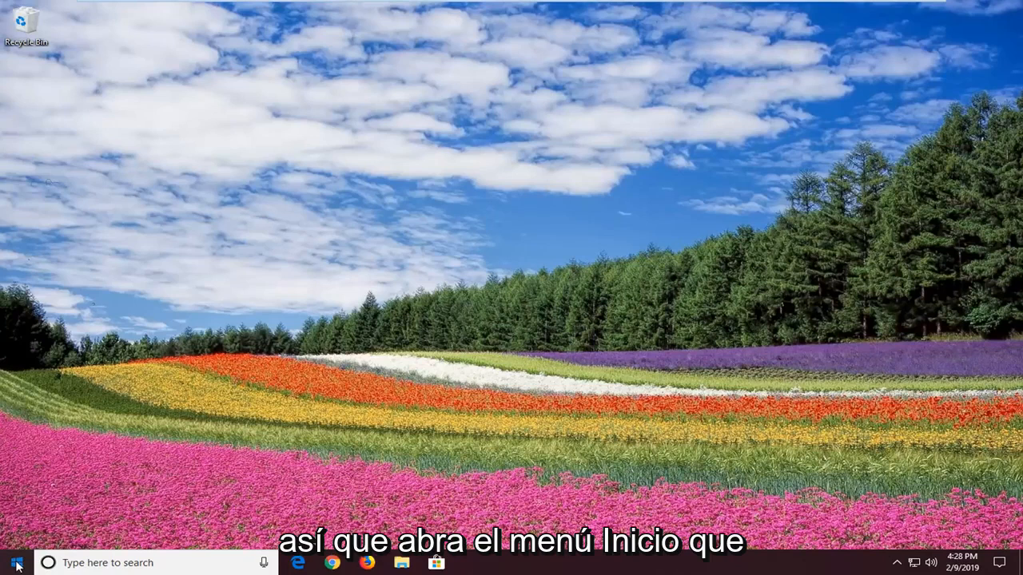
Search Start for 'edit group policy' and launch the Local Group Policy Editor.
click(18, 562)
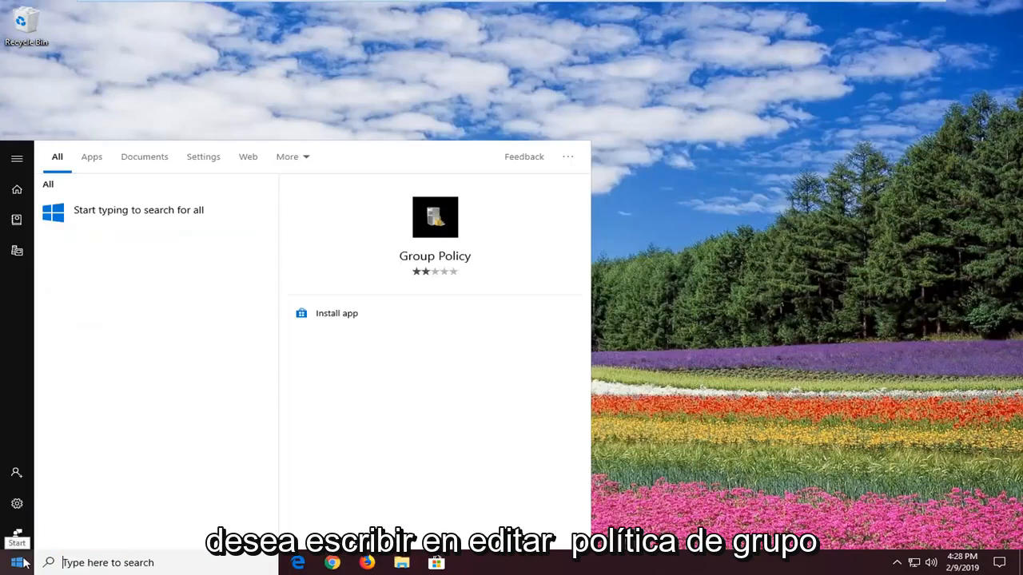
text(edit )
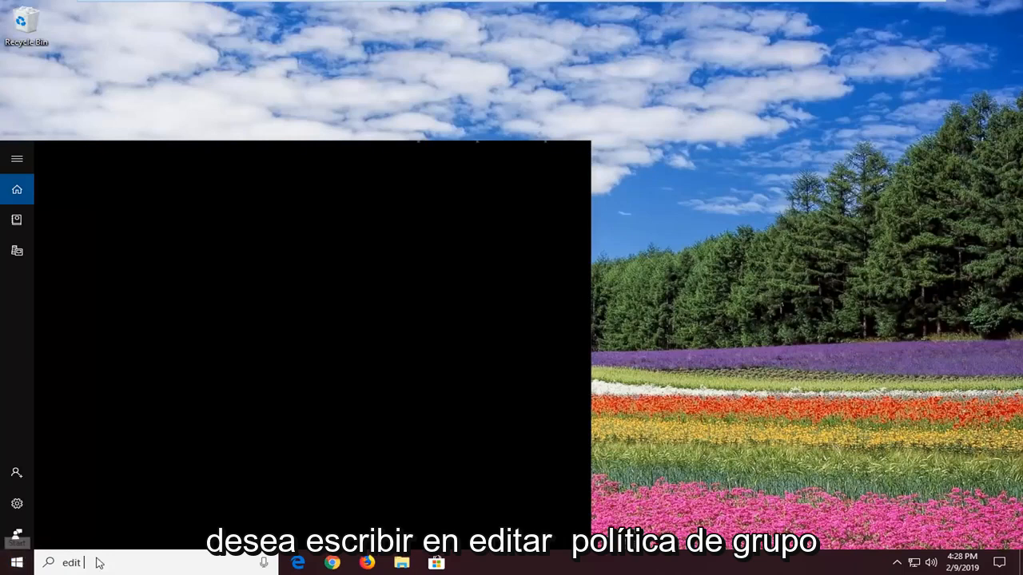
text(group policy)
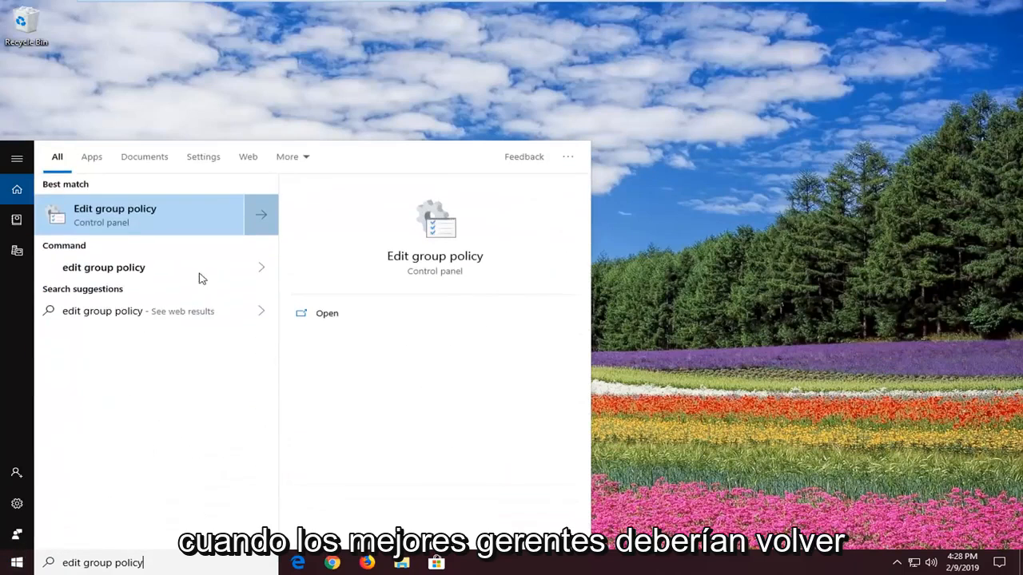
click(127, 222)
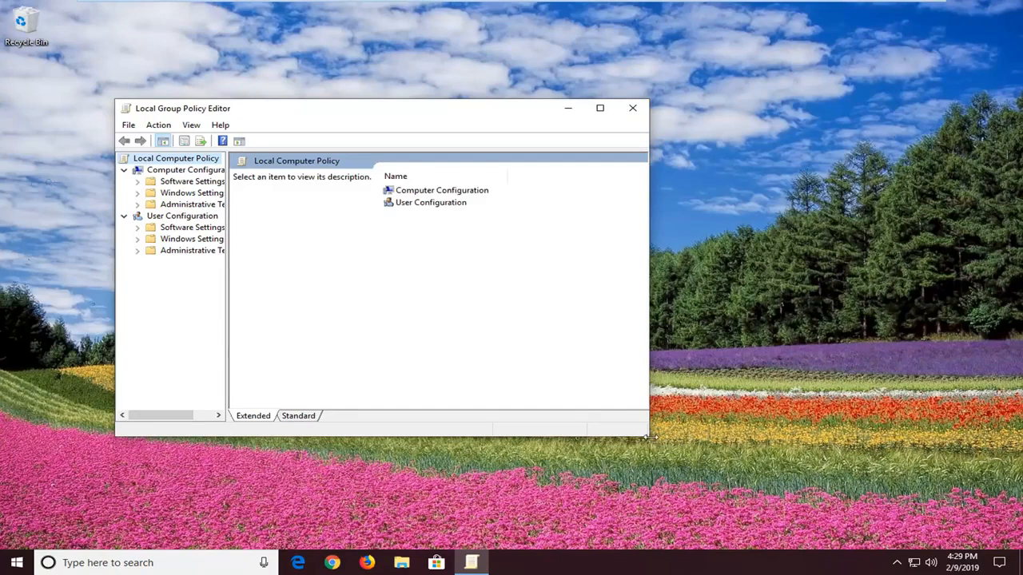
Enlarge the editor window and tree pane, then select Computer Configuration with User Configuration collapsed.
drag(648, 438, 787, 483)
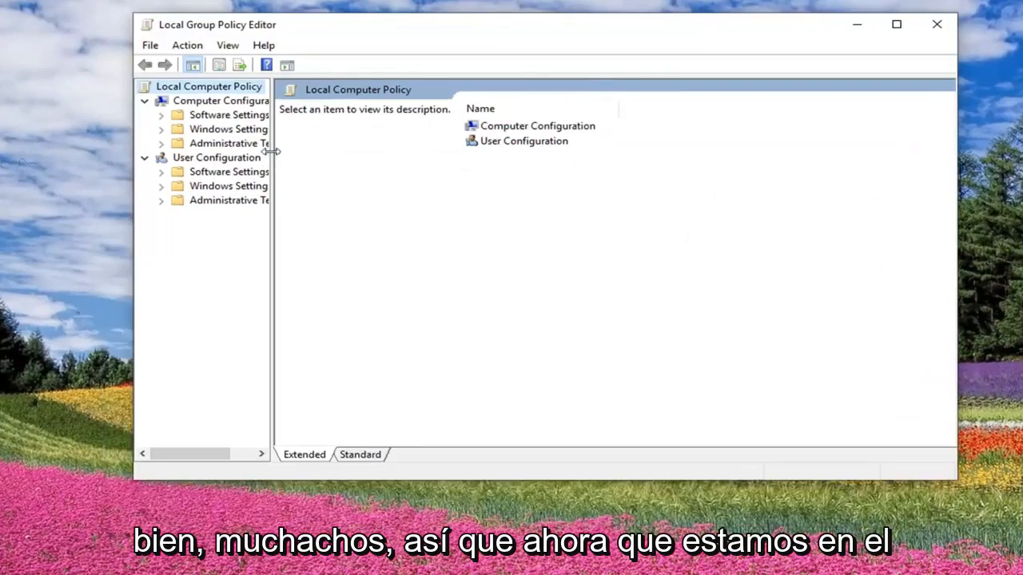
drag(272, 151, 328, 151)
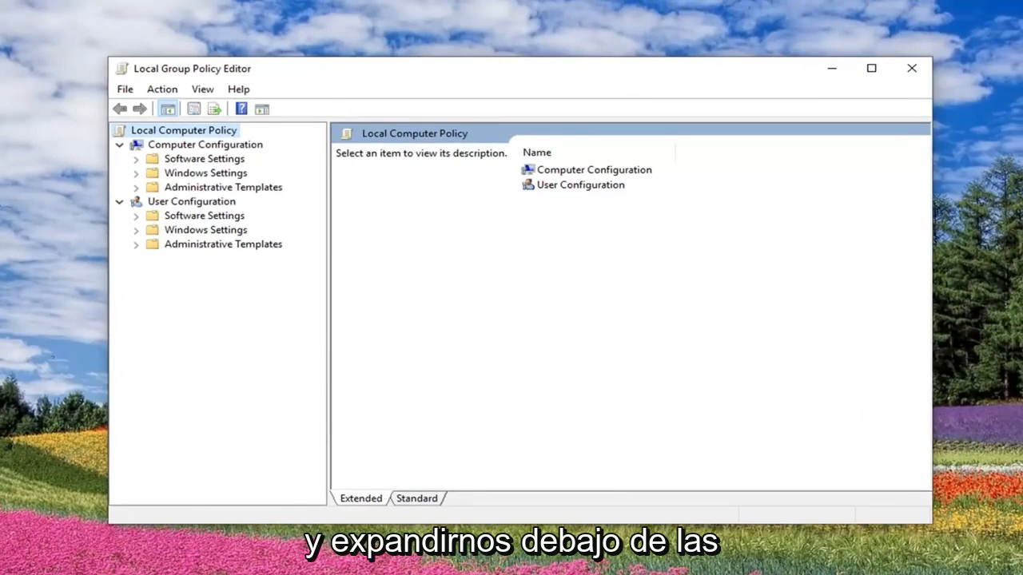
click(204, 145)
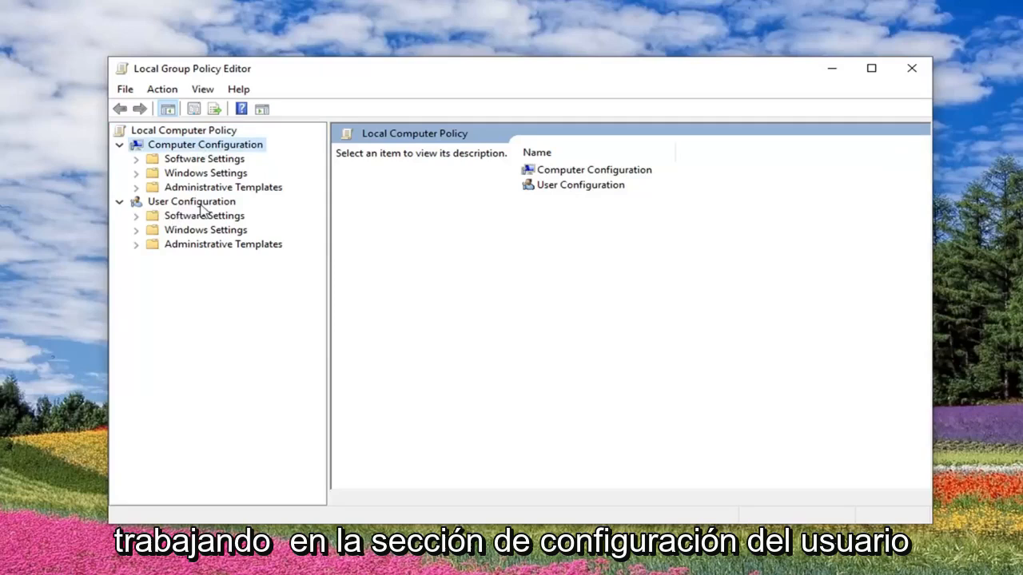
click(120, 202)
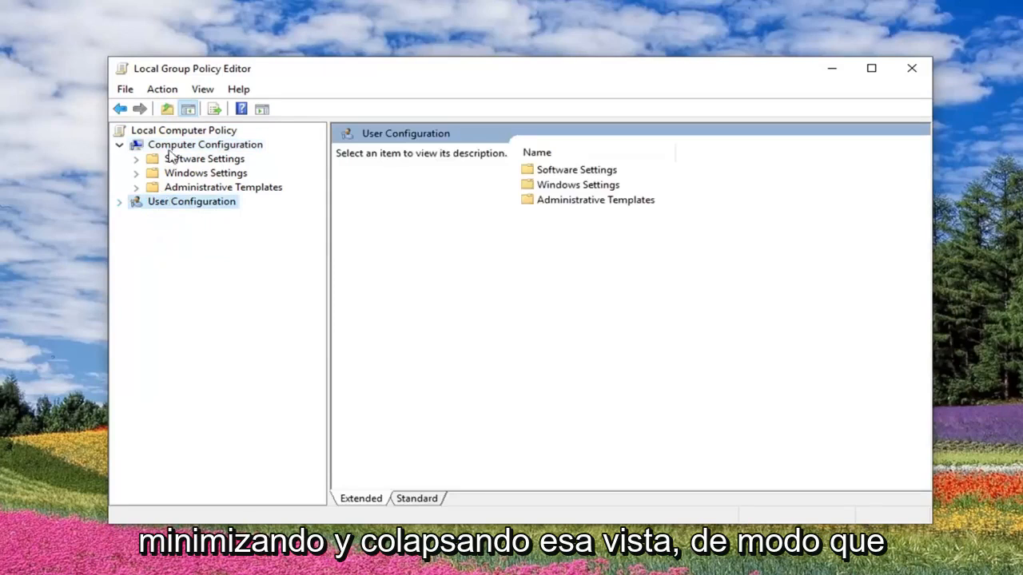
click(205, 145)
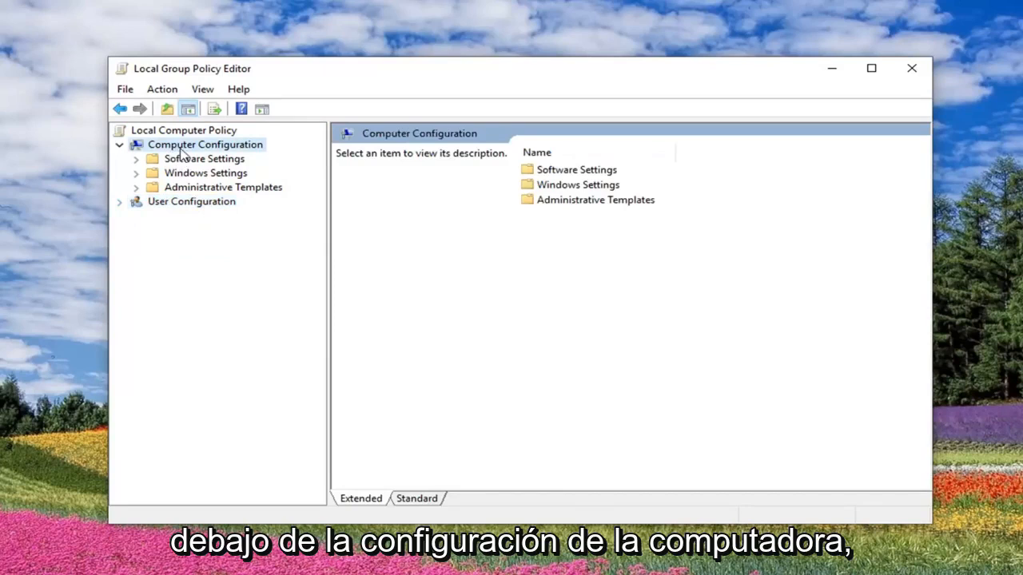
Expand Administrative Templates and Windows Components, widening the tree for long folder names.
click(200, 187)
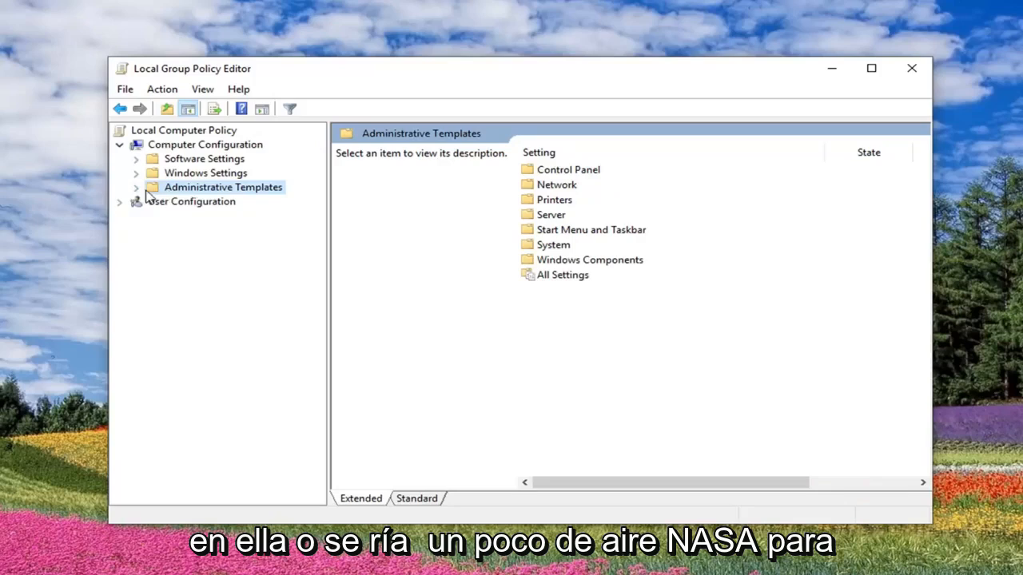
click(138, 189)
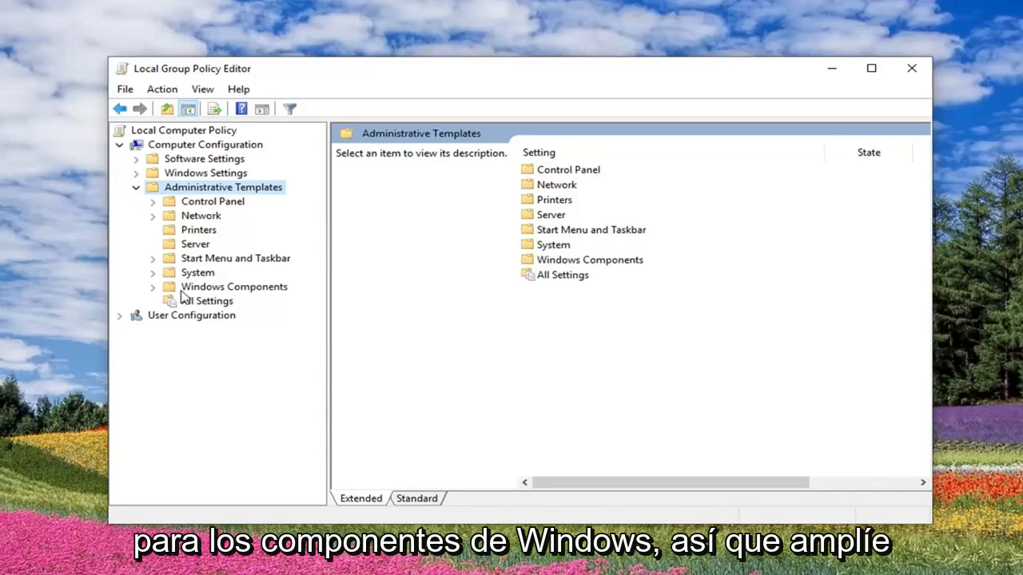
double_click(234, 286)
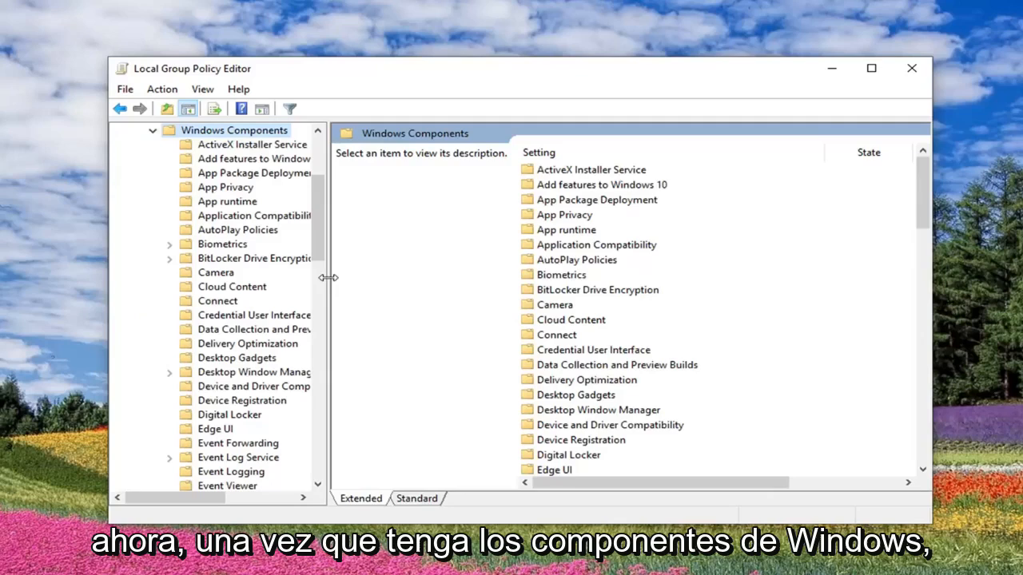
drag(328, 278, 407, 278)
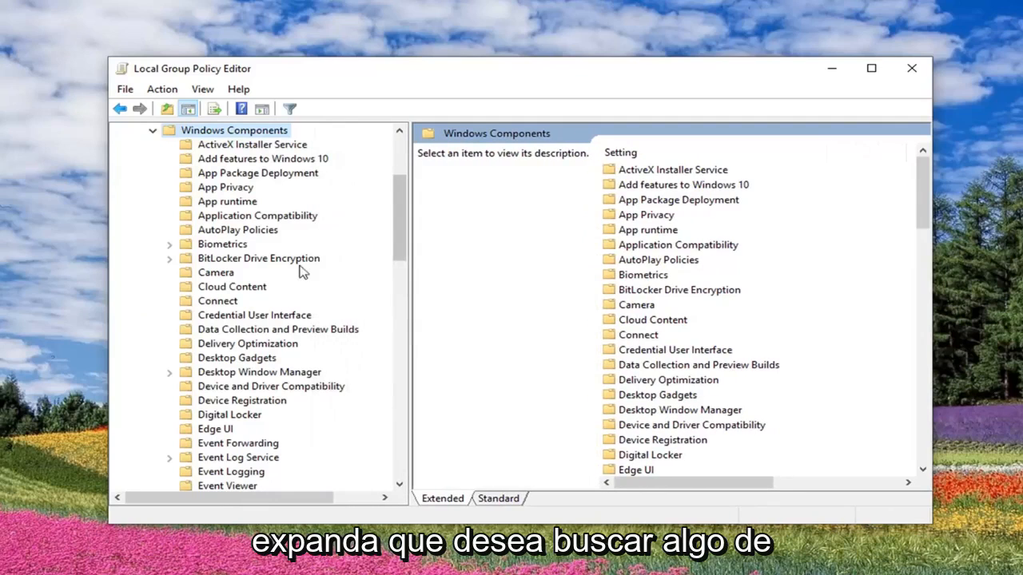
Expand BitLocker Drive Encryption > Operating System Drives and select 'Require additional authentication at startup'.
click(240, 258)
click(170, 259)
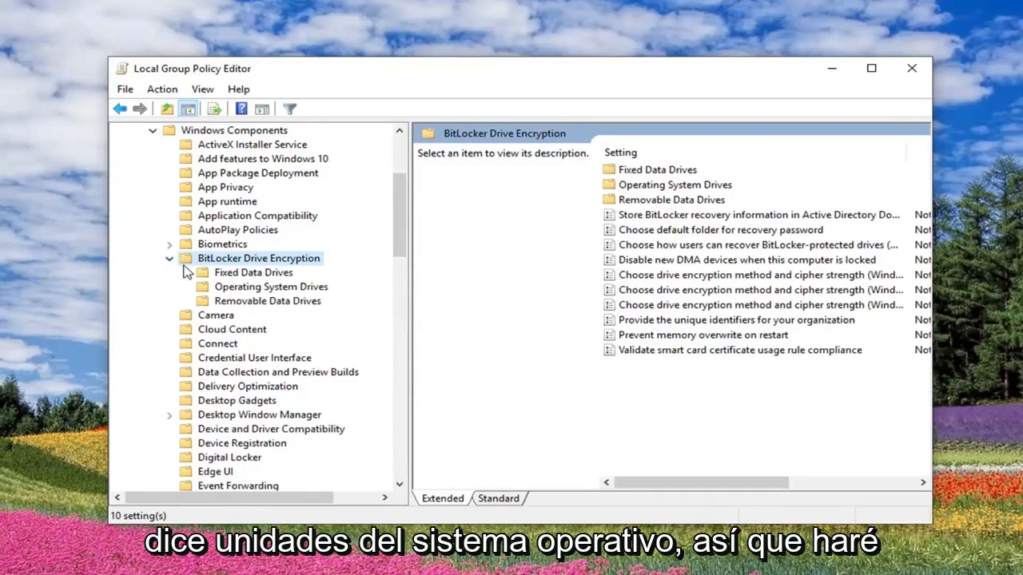
click(264, 287)
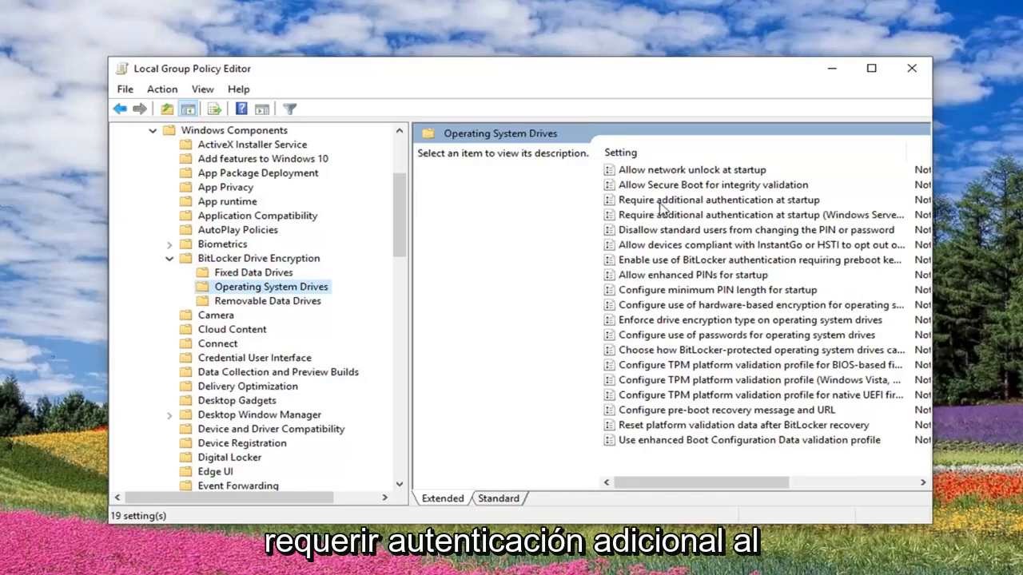
click(689, 202)
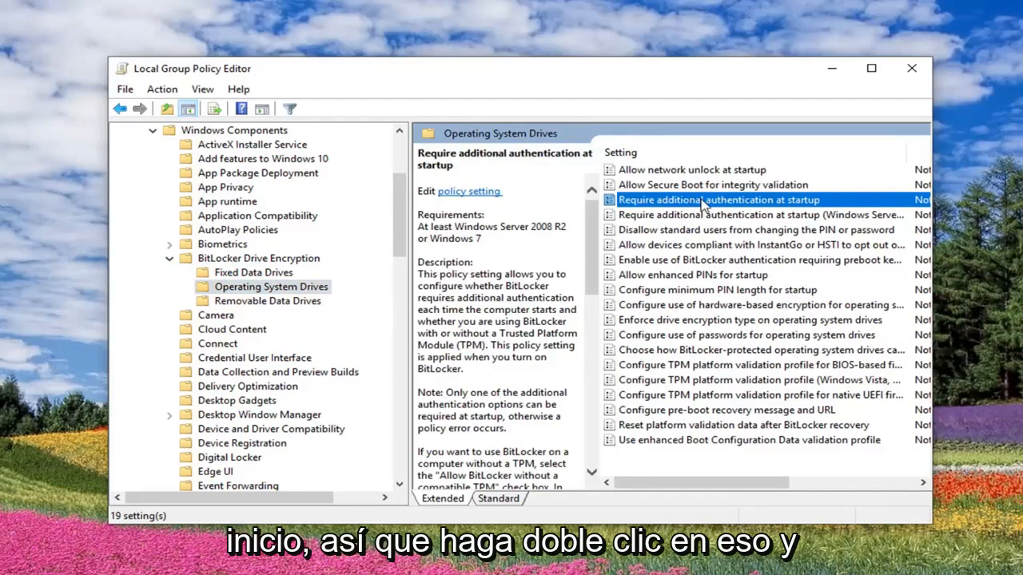
Set the startup authentication policy to Enabled and uncheck 'Allow BitLocker without a compatible TPM'.
double_click(703, 202)
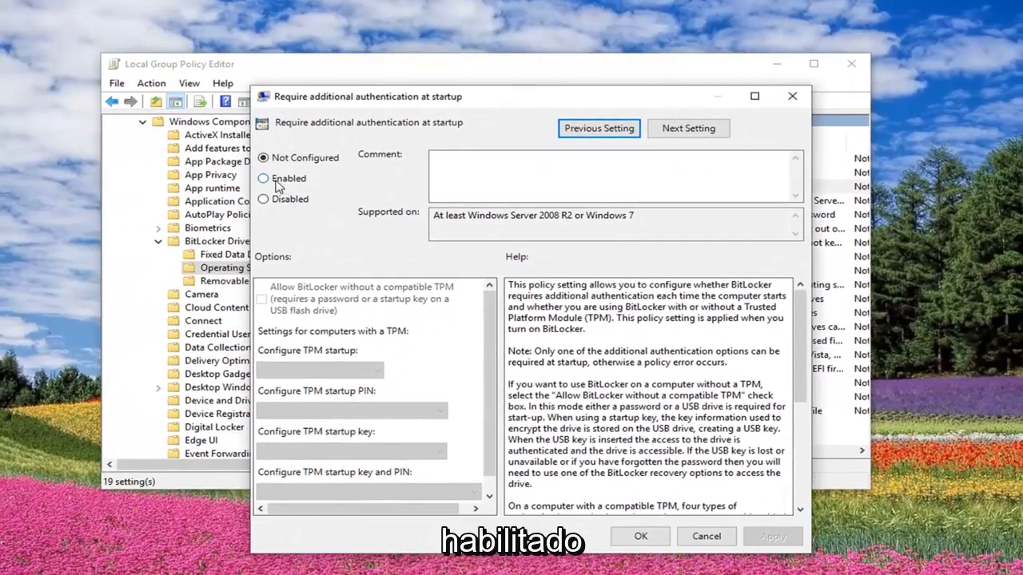
click(266, 180)
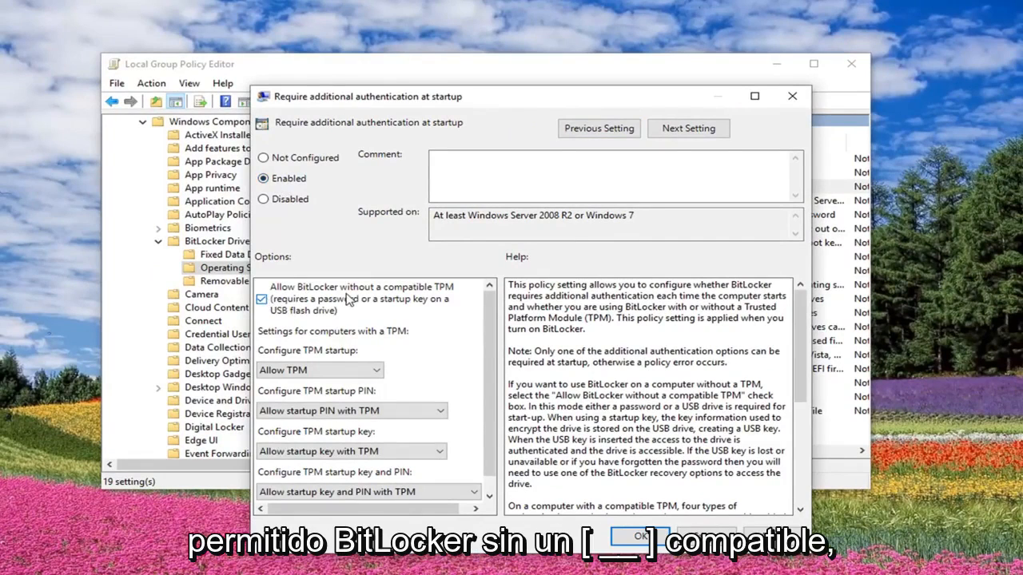
click(261, 300)
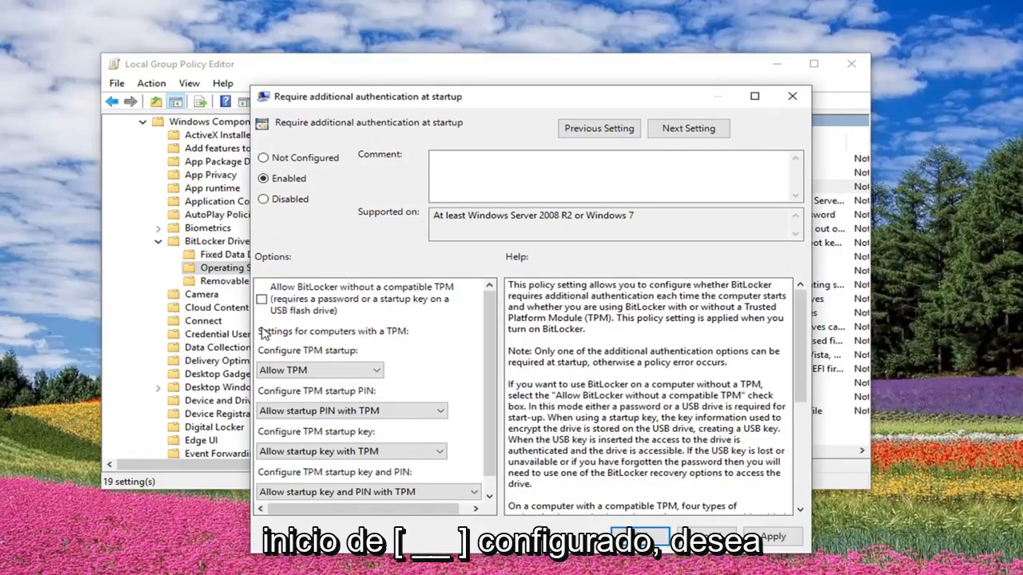
click(284, 372)
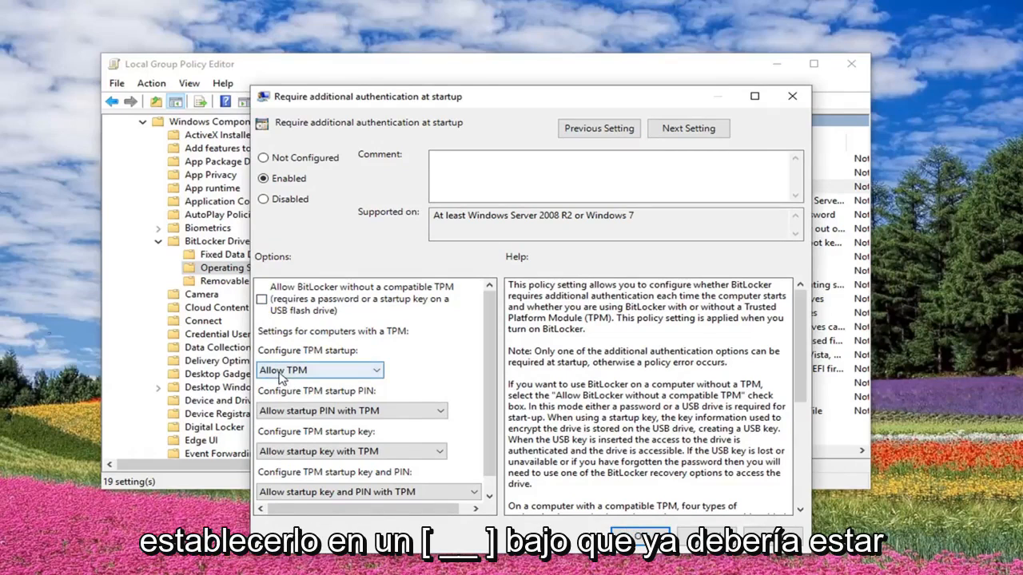
Set Configure TPM startup PIN to 'Require startup PIN with TPM', keeping 'Allow startup key with TPM'.
click(299, 410)
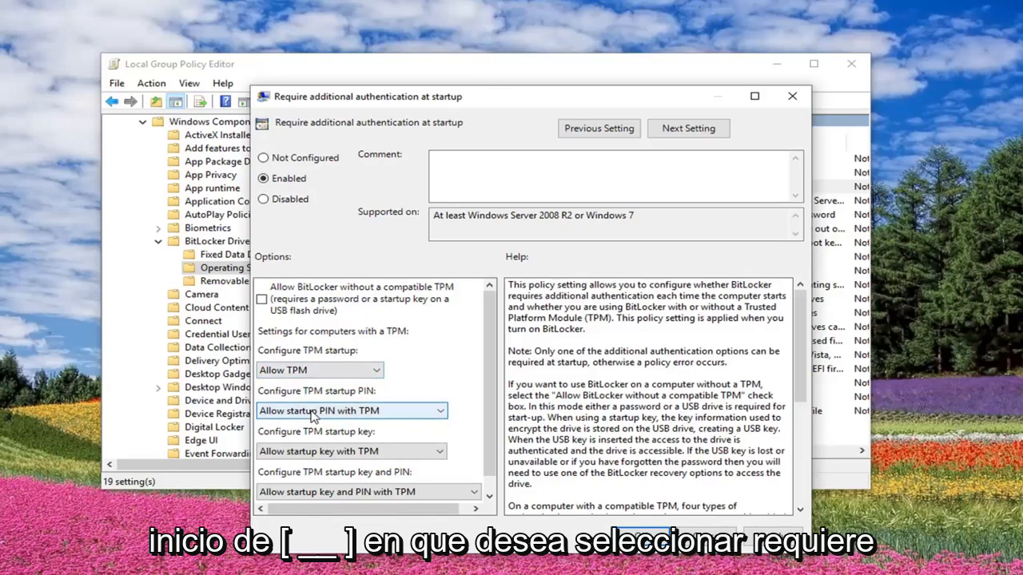
click(314, 414)
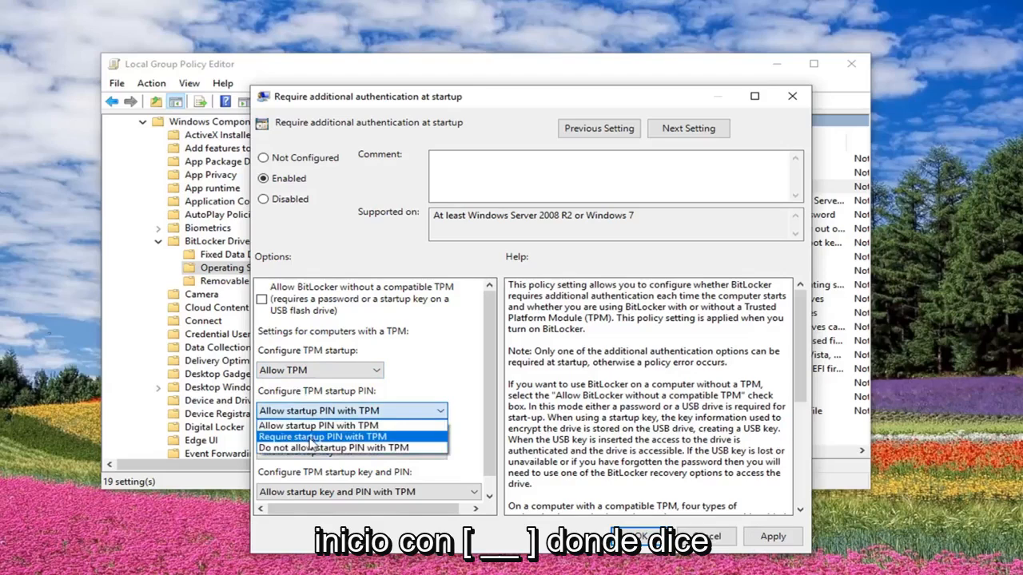
click(311, 437)
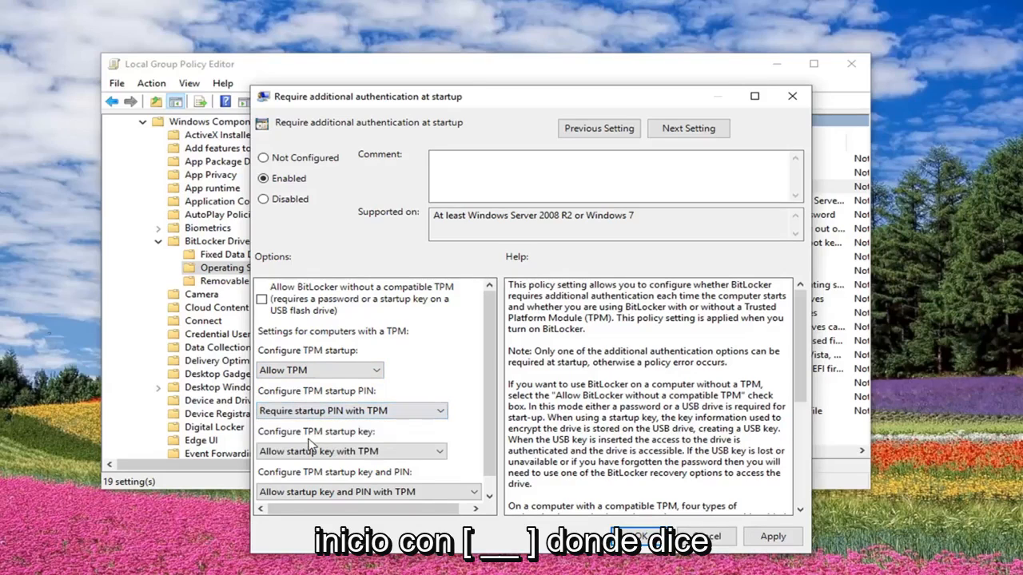
click(318, 454)
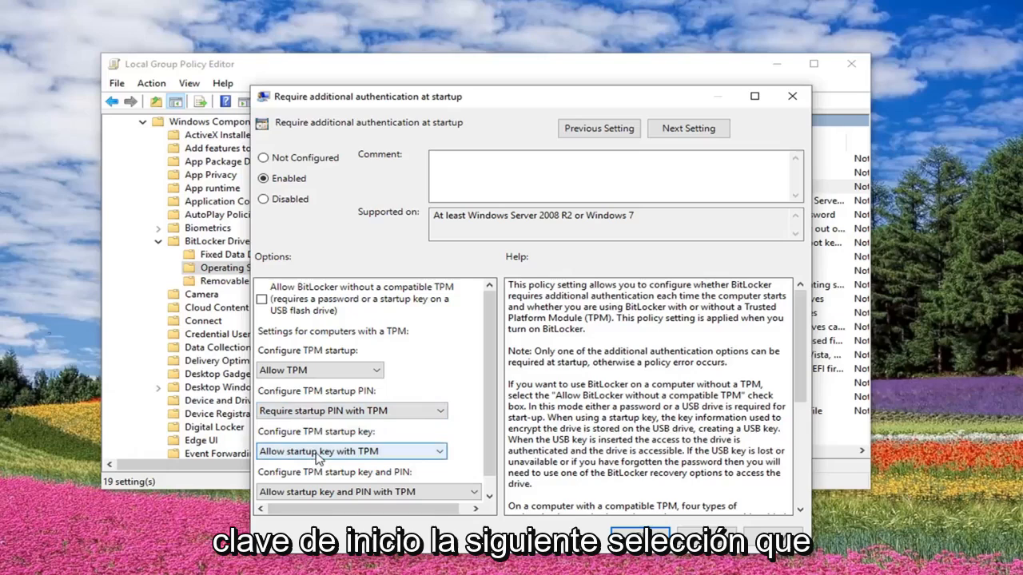
click(319, 454)
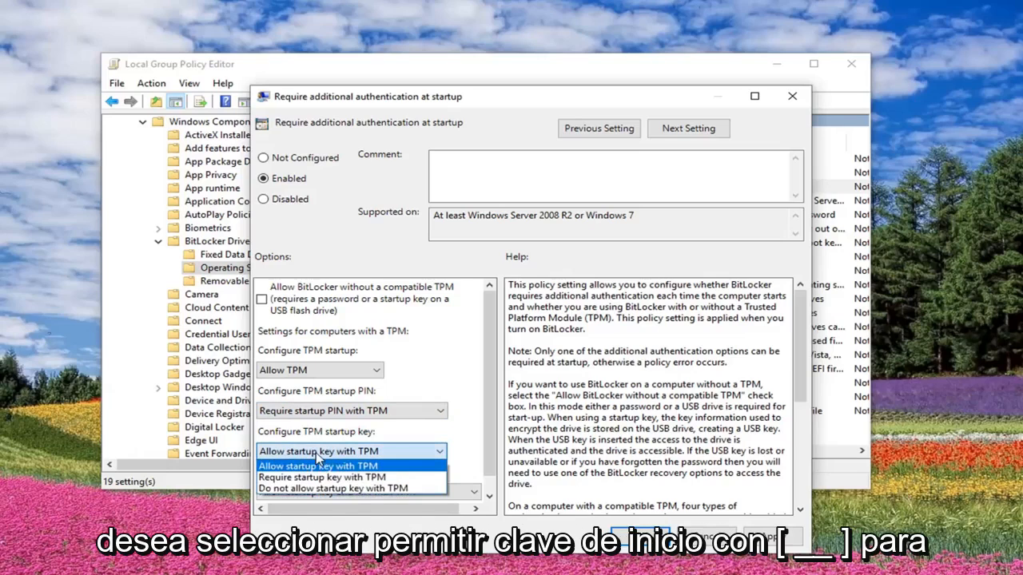
click(318, 466)
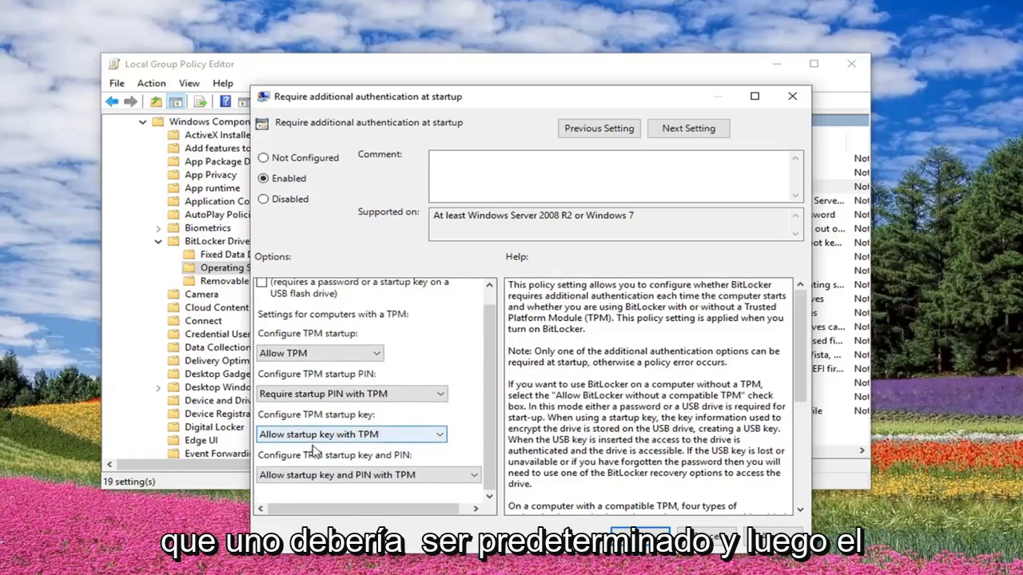
click(316, 476)
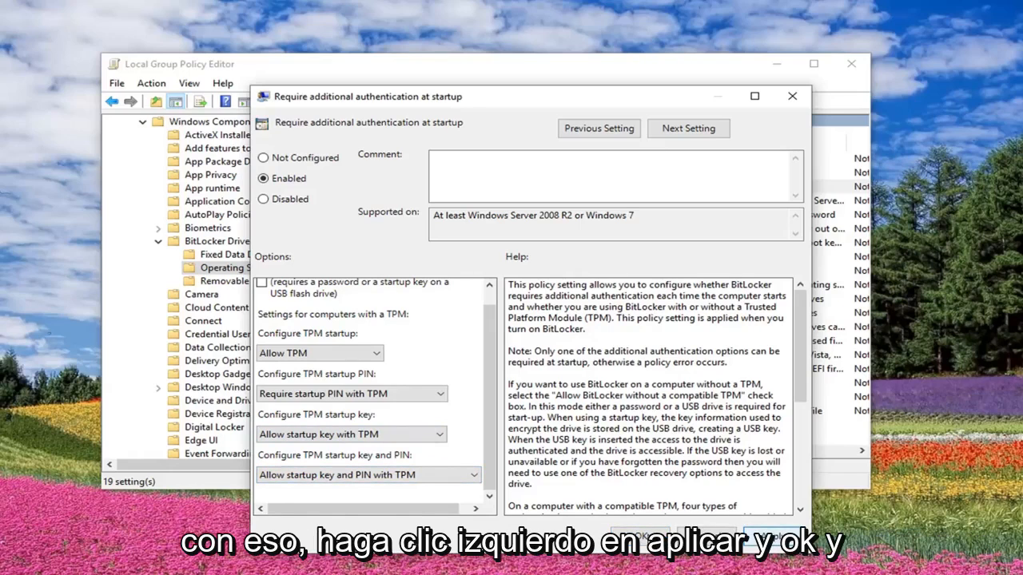
Apply the policy settings and confirm with OK to return to the Operating System Drives list.
click(771, 537)
click(640, 537)
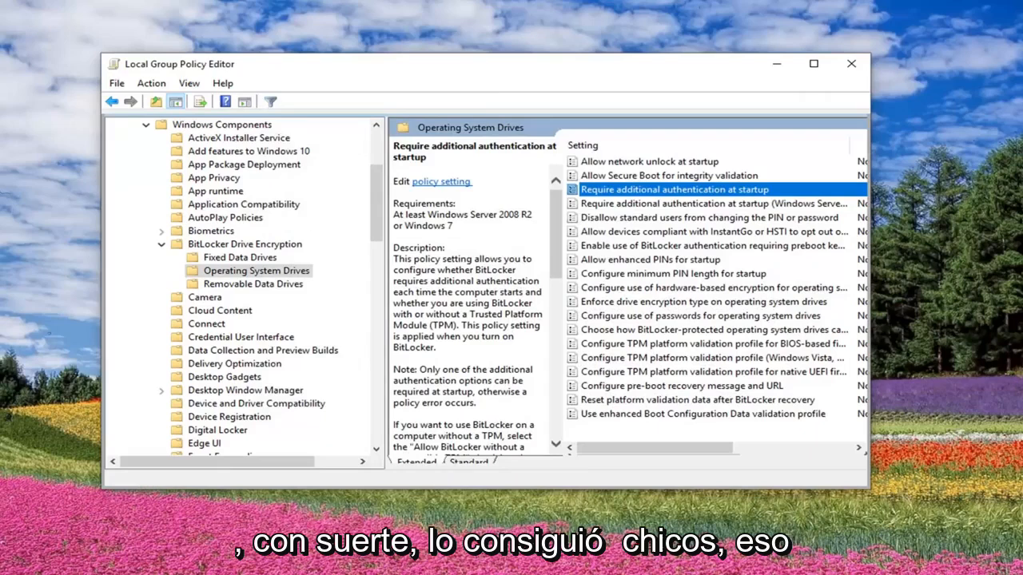